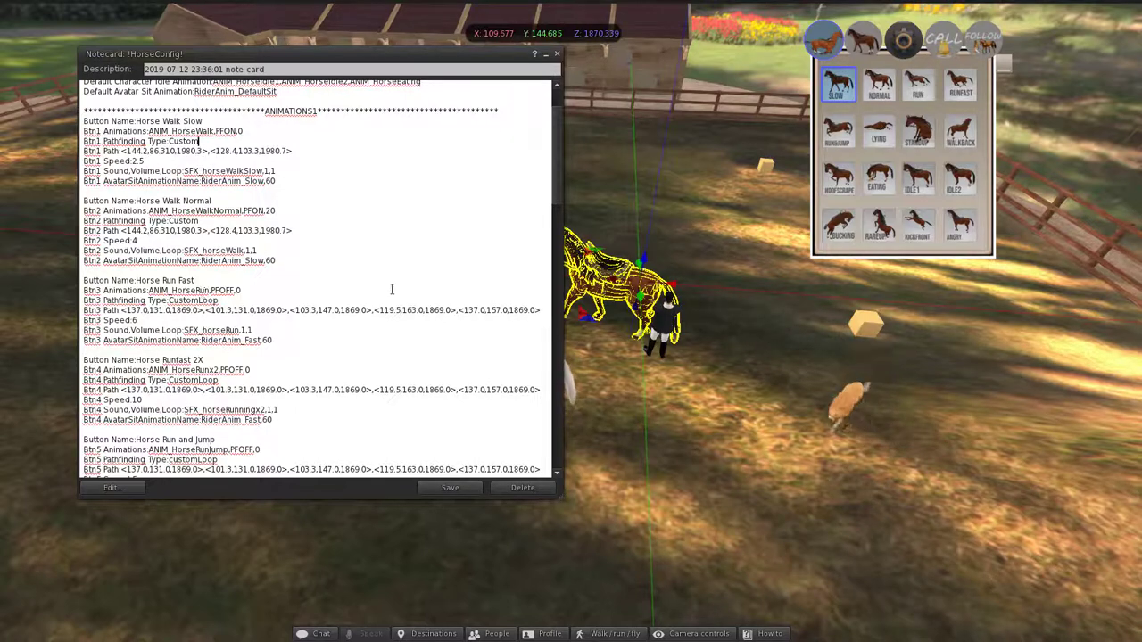
Step: Copy Btn3's five-point path and paste it over the Btn1 and Btn2 path values
{"action": "left_click_drag", "start_coordinate": [539, 312], "coordinate": [122, 309]}
{"action": "key", "text": "ctrl+c"}
{"action": "left_click_drag", "start_coordinate": [305, 153], "coordinate": [120, 152]}
{"action": "key", "text": "ctrl+v"}
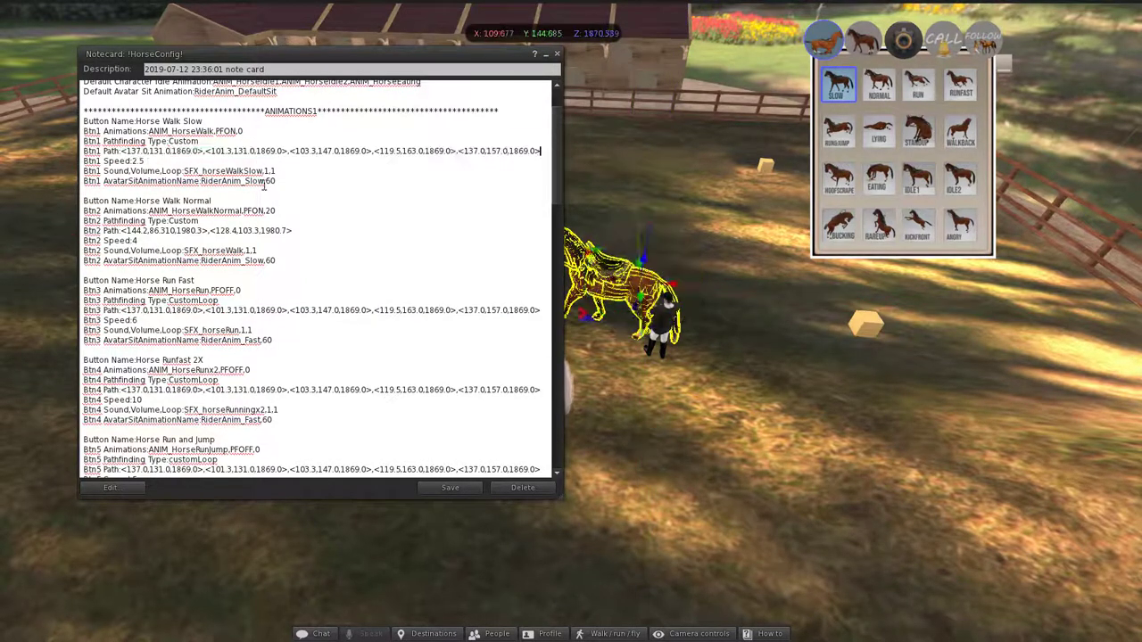
{"action": "left_click_drag", "start_coordinate": [293, 231], "coordinate": [177, 231]}
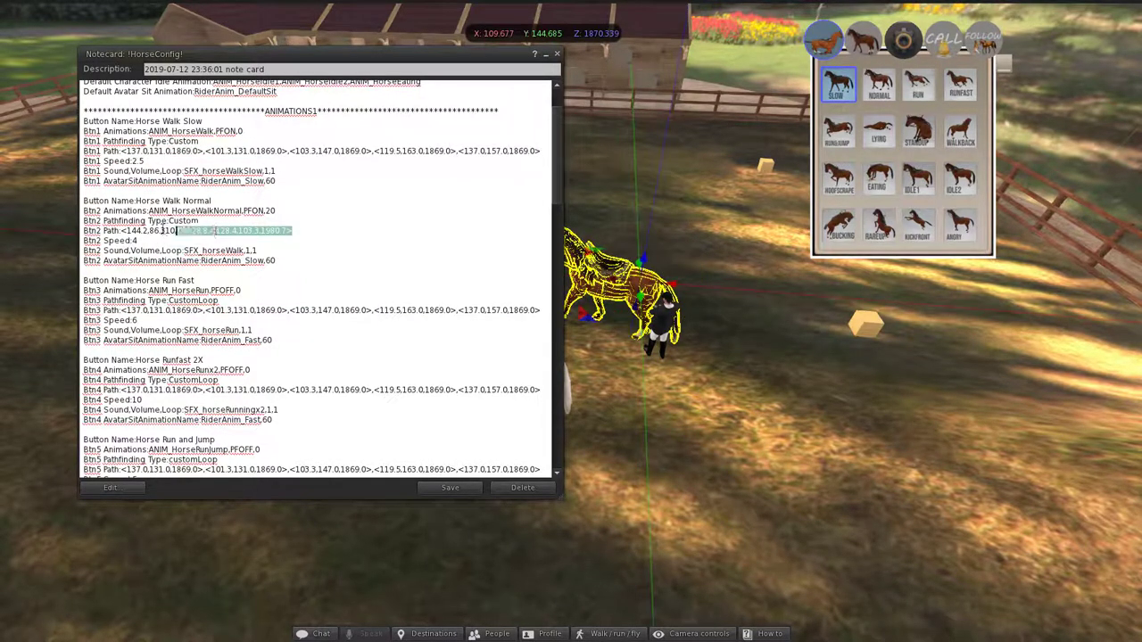
{"action": "key", "text": "ctrl+v"}
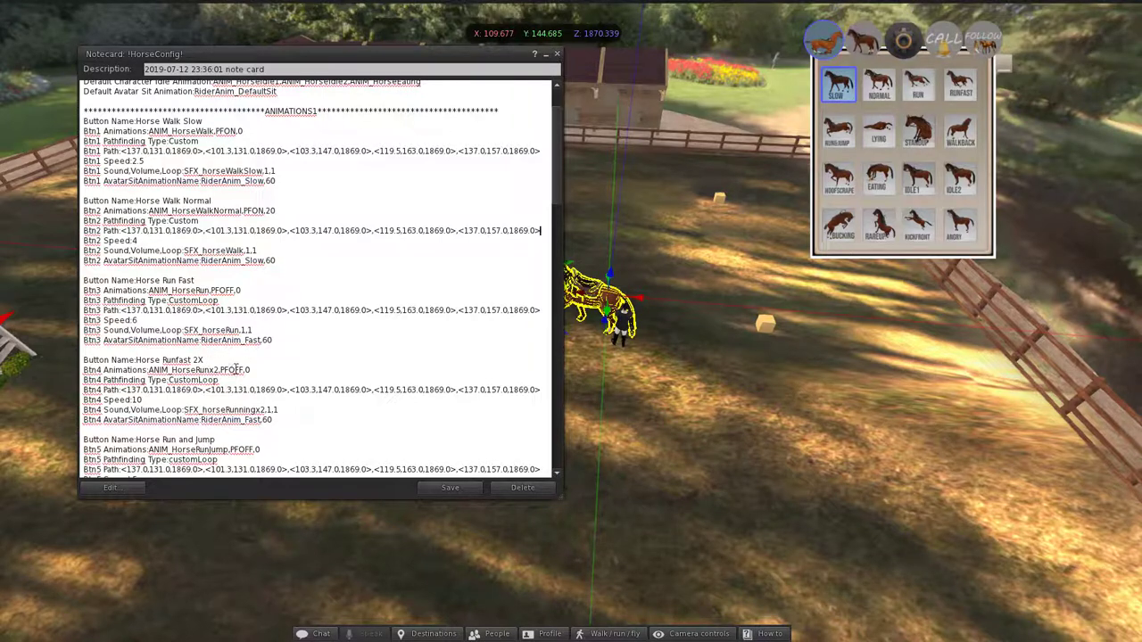
Step: Change Btn3's pathfinding flag from PFOFF to PFON, leaving Btn5 at PFOFF, and save the notecard
{"action": "scroll", "coordinate": [259, 400], "scroll_direction": "down", "scroll_amount": 1}
{"action": "left_click", "coordinate": [244, 414]}
{"action": "key", "text": "Delete"}
{"action": "key", "text": "Delete"}
{"action": "key", "text": "Delete"}
{"action": "type", "text": "N"}
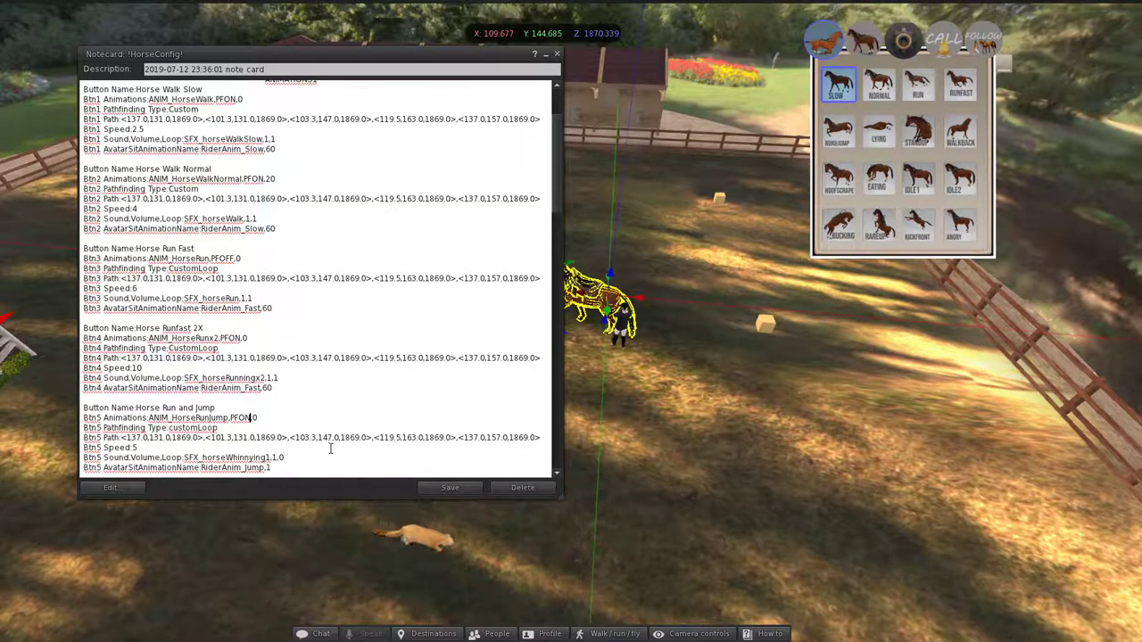
{"action": "key", "text": "BackSpace"}
{"action": "type", "text": "FF"}
{"action": "left_click", "coordinate": [233, 258]}
{"action": "key", "text": "BackSpace"}
{"action": "key", "text": "BackSpace"}
{"action": "type", "text": "N"}
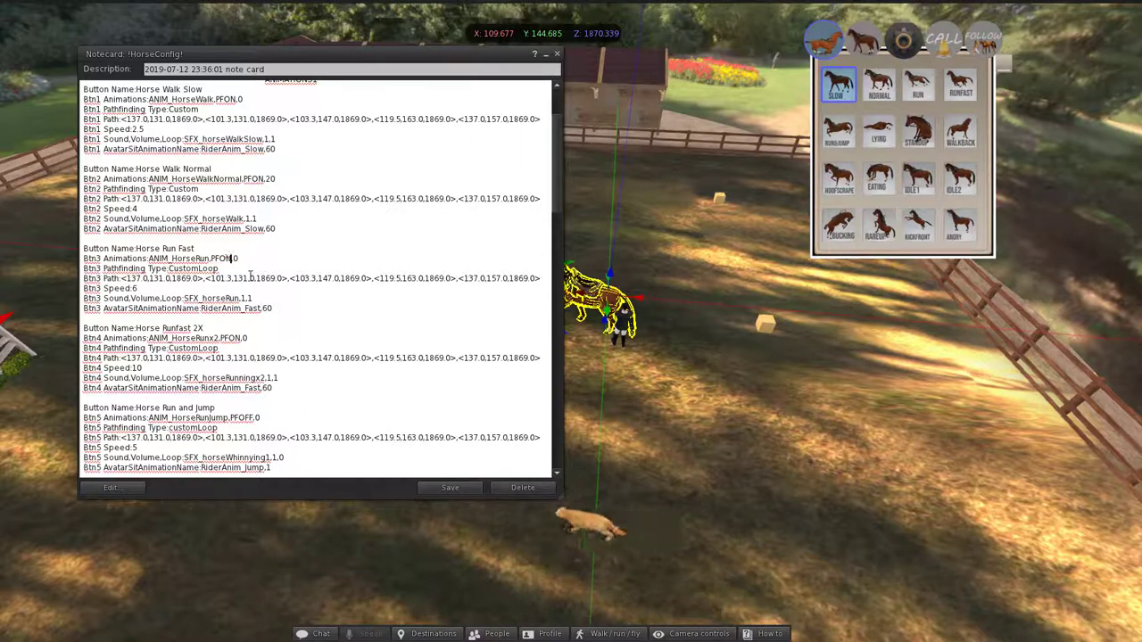
{"action": "left_click", "coordinate": [446, 488]}
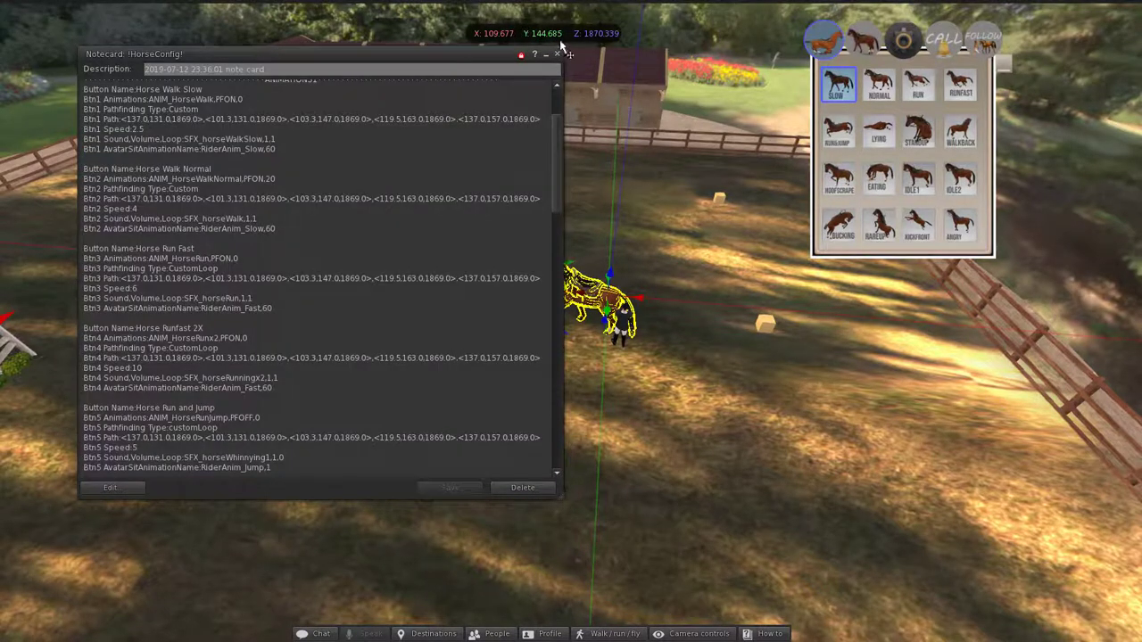
Step: Close the notecard and object editor, then set the brown horse walking at NORMAL pace
{"action": "left_click", "coordinate": [555, 54]}
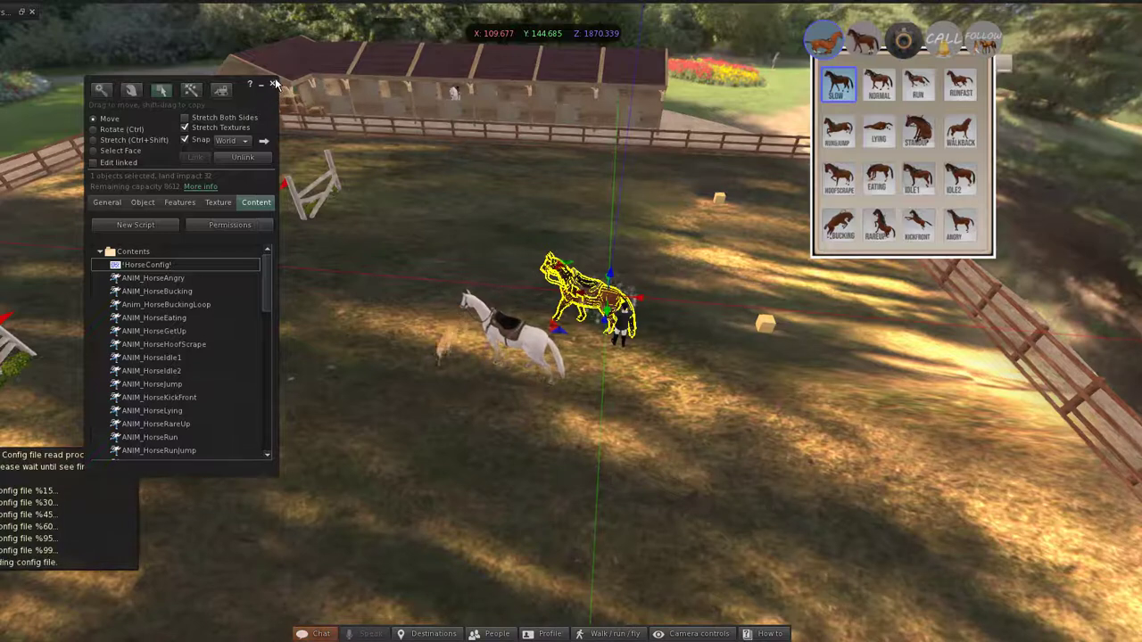
{"action": "left_click", "coordinate": [274, 84]}
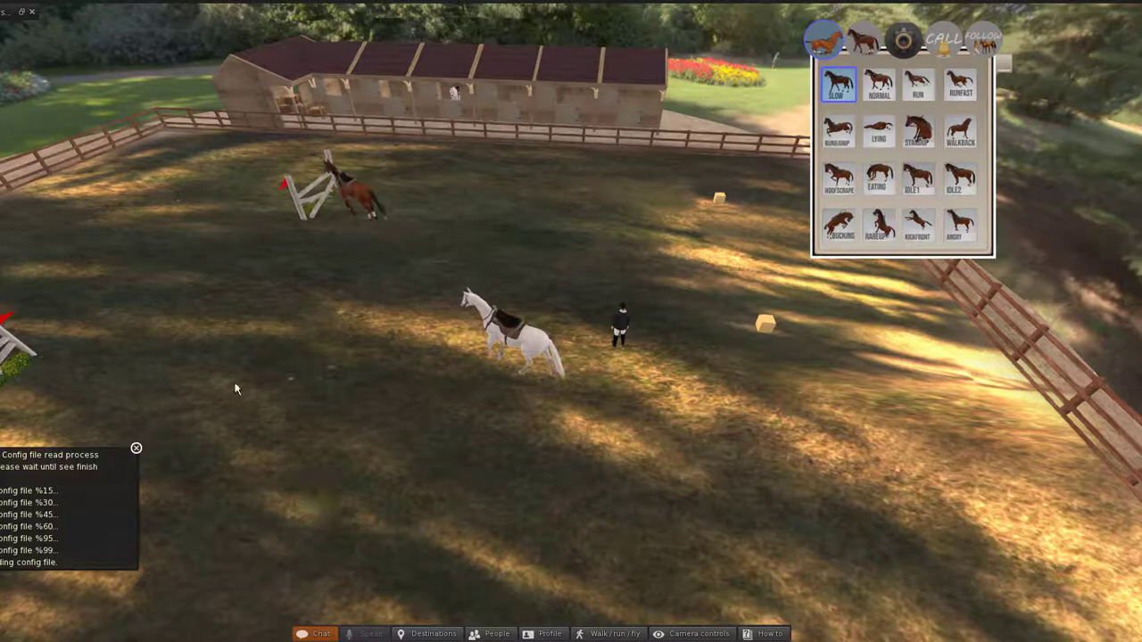
{"action": "left_click", "coordinate": [879, 85]}
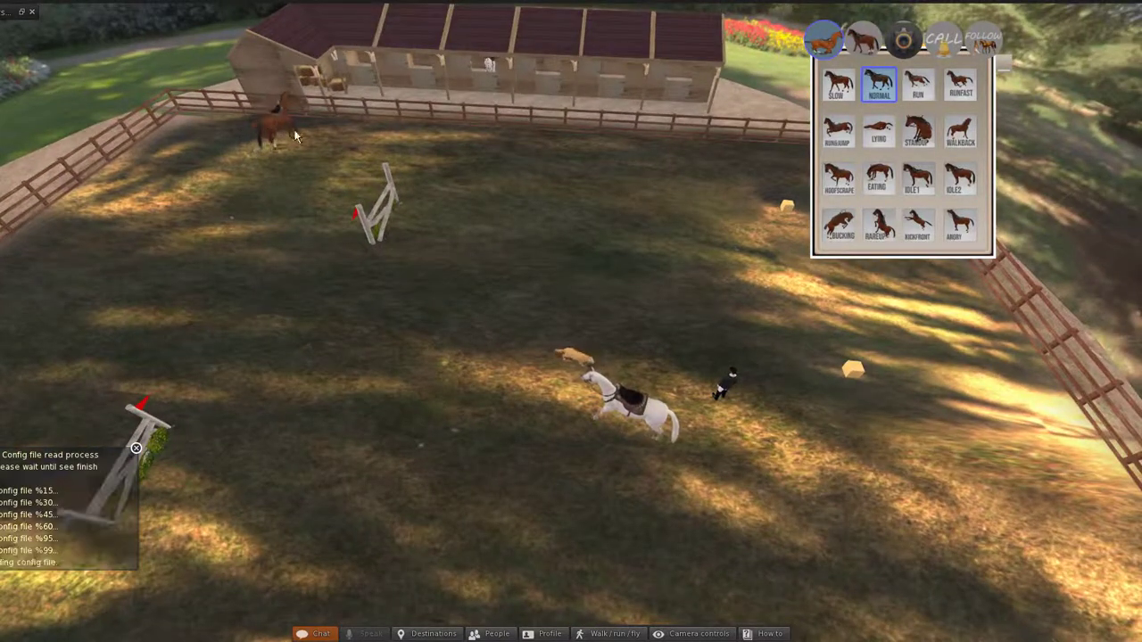
Step: Edit the brown horse and orbit the camera around it, then close the editor
{"action": "right_click", "coordinate": [304, 116]}
{"action": "left_click", "coordinate": [325, 133]}
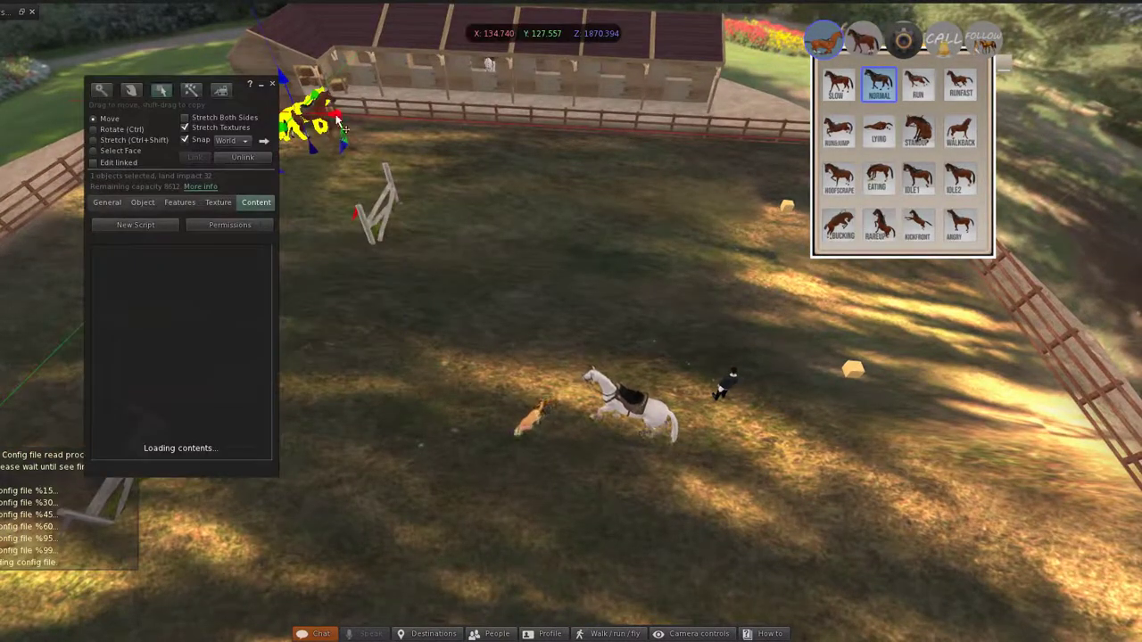
{"action": "left_click", "coordinate": [313, 121], "text": "alt"}
{"action": "left_click_drag", "start_coordinate": [554, 336], "coordinate": [554, 294]}
{"action": "left_click_drag", "start_coordinate": [554, 336], "coordinate": [455, 239]}
{"action": "key", "text": "ctrl"}
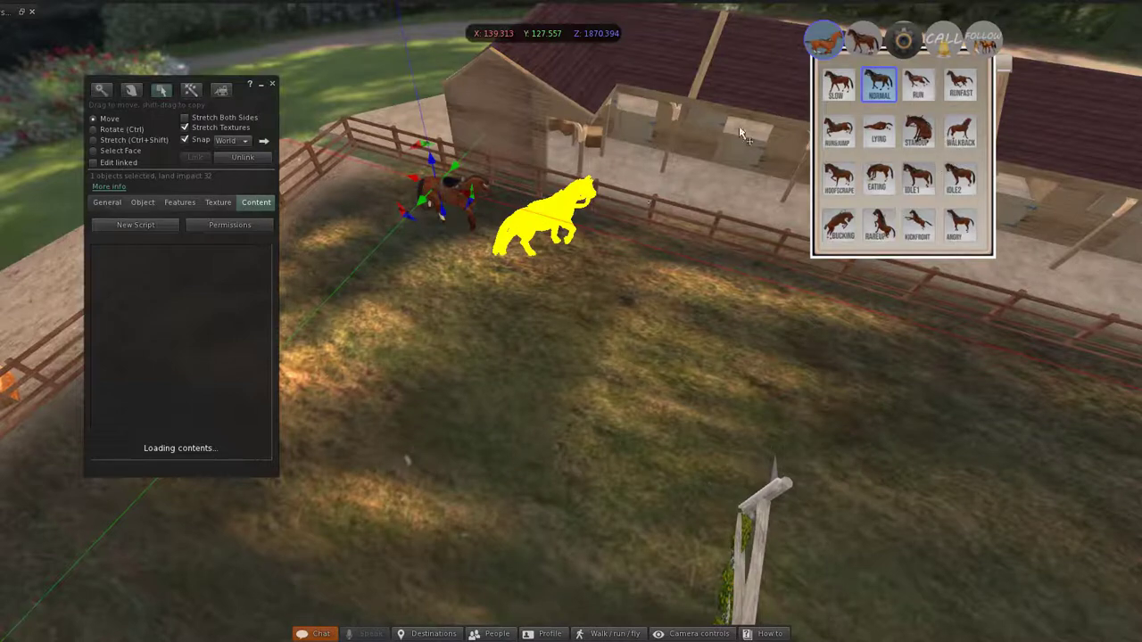
{"action": "left_click", "coordinate": [274, 84]}
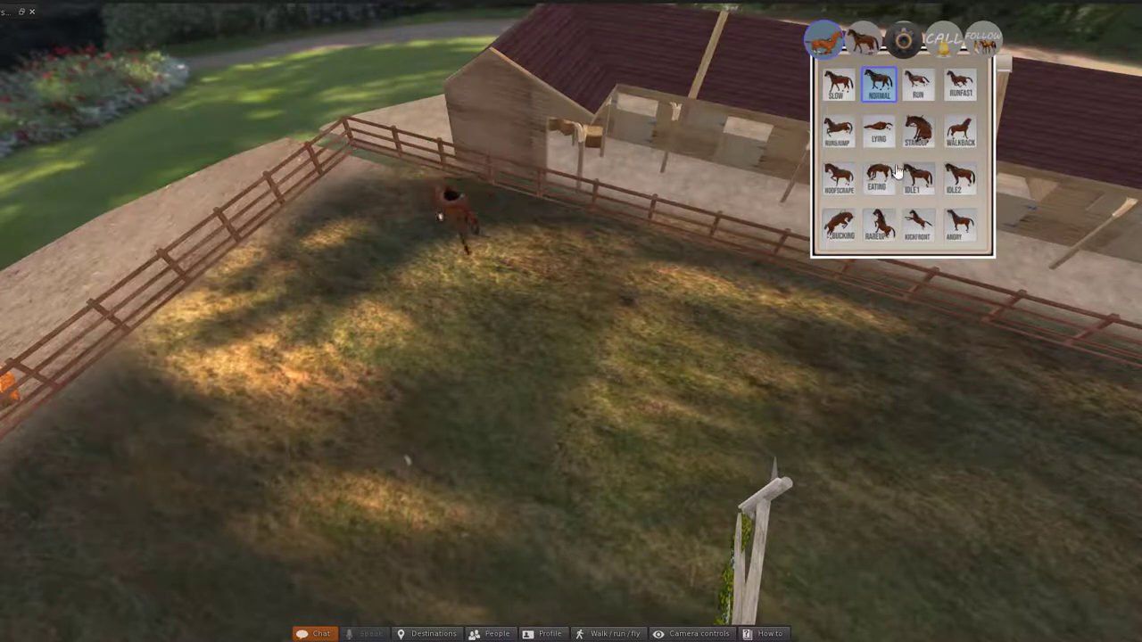
Step: Set the horse to IDLE1 and open it for editing, viewing the paddock from higher up
{"action": "left_click", "coordinate": [872, 230]}
{"action": "scroll", "coordinate": [724, 337], "scroll_direction": "down", "scroll_amount": 10}
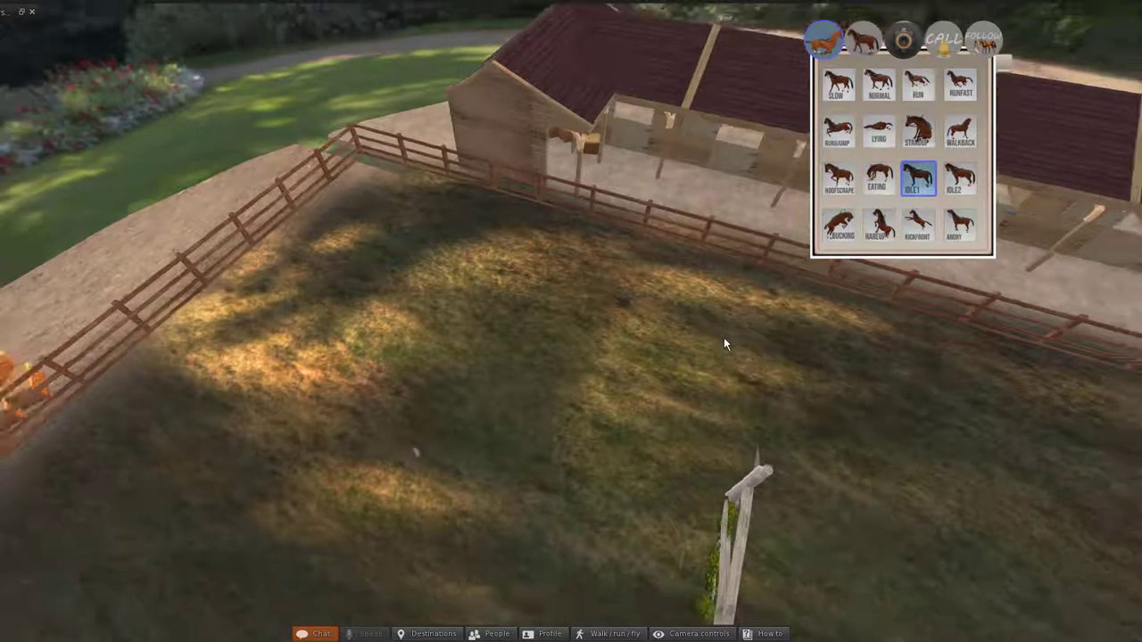
{"action": "right_click", "coordinate": [678, 466]}
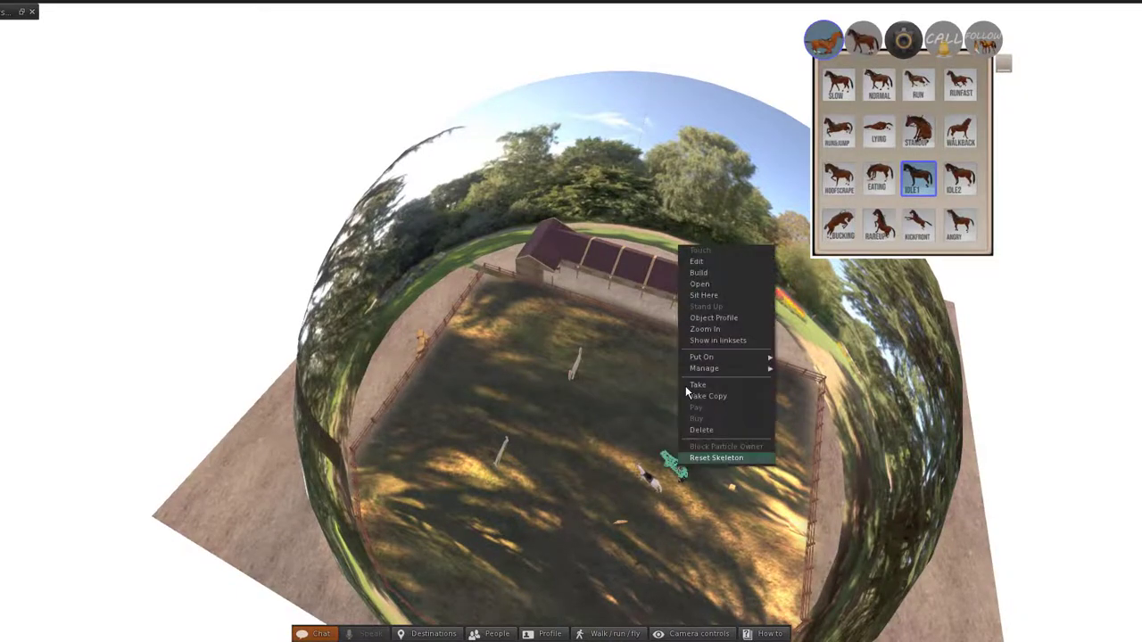
{"action": "left_click", "coordinate": [701, 257]}
{"action": "scroll", "coordinate": [637, 391], "scroll_direction": "up", "scroll_amount": 5}
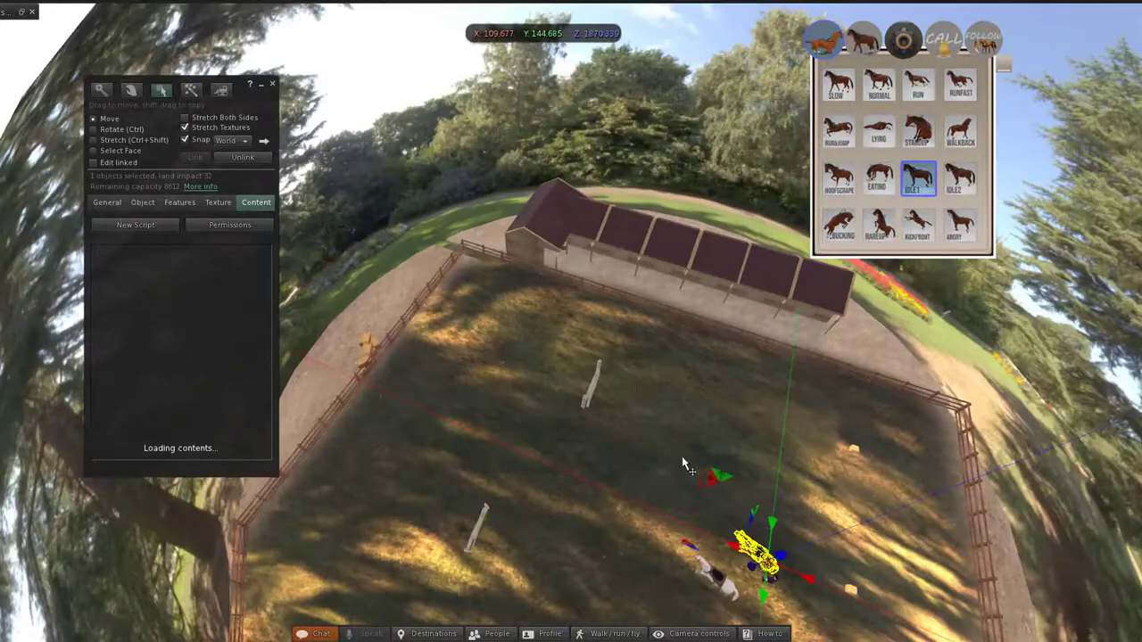
{"action": "scroll", "coordinate": [669, 357], "scroll_direction": "up", "scroll_amount": 10}
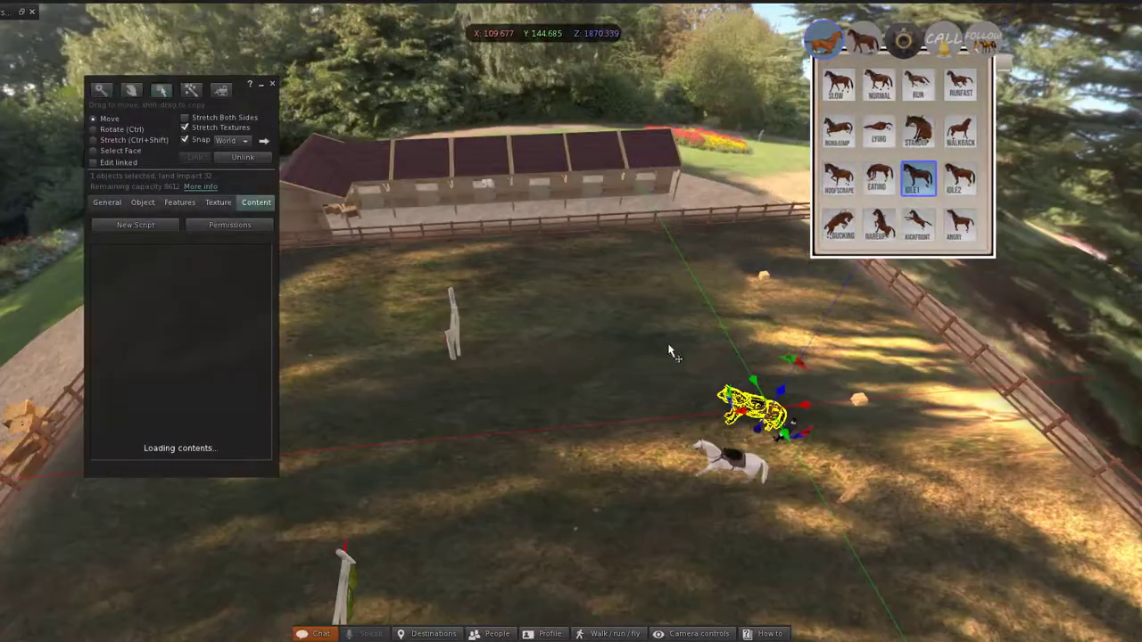
{"action": "left_click_drag", "start_coordinate": [413, 327], "coordinate": [536, 315]}
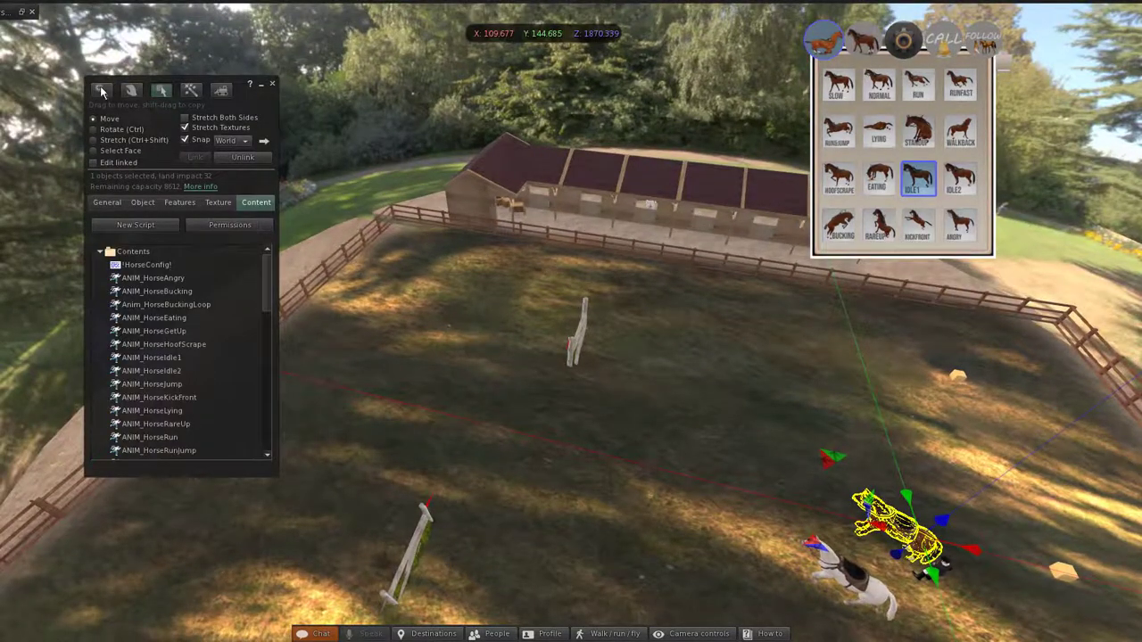
Step: Open !HorseConfig!, change Btn1's walk flag to PFOFF, then save and close the notecard
{"action": "double_click", "coordinate": [147, 265]}
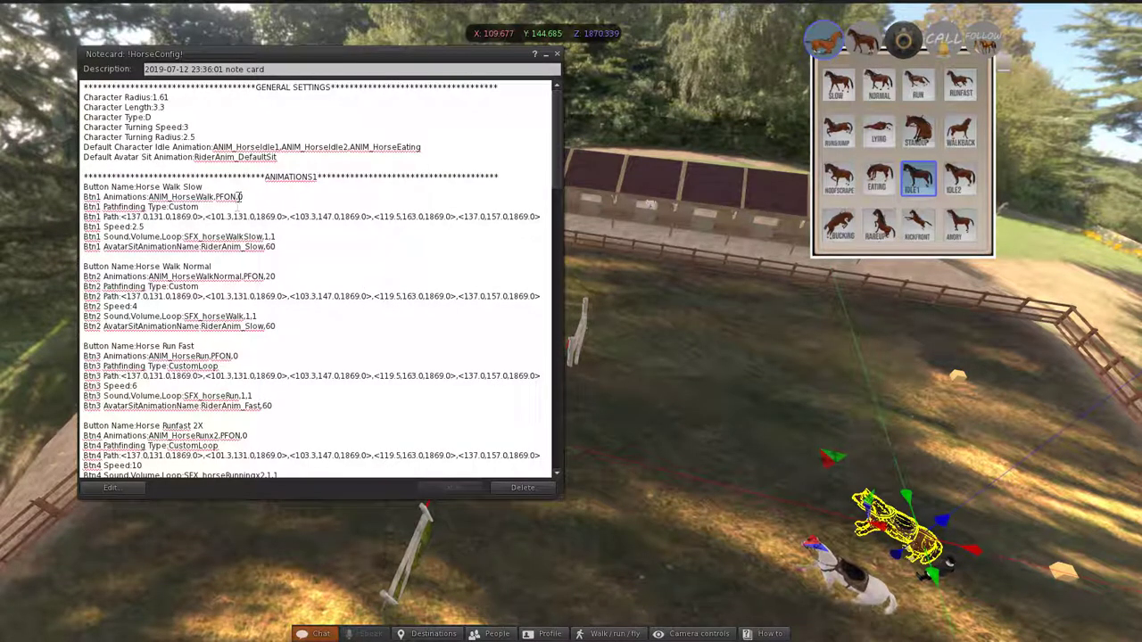
{"action": "key", "text": "BackSpace"}
{"action": "type", "text": "FF"}
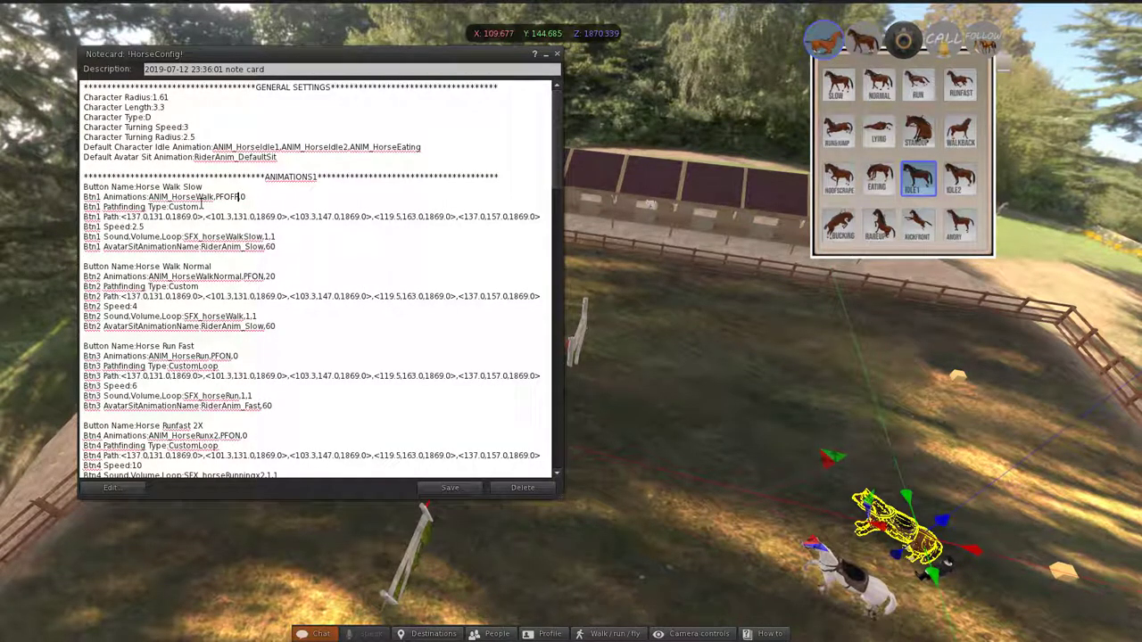
{"action": "left_click", "coordinate": [449, 488]}
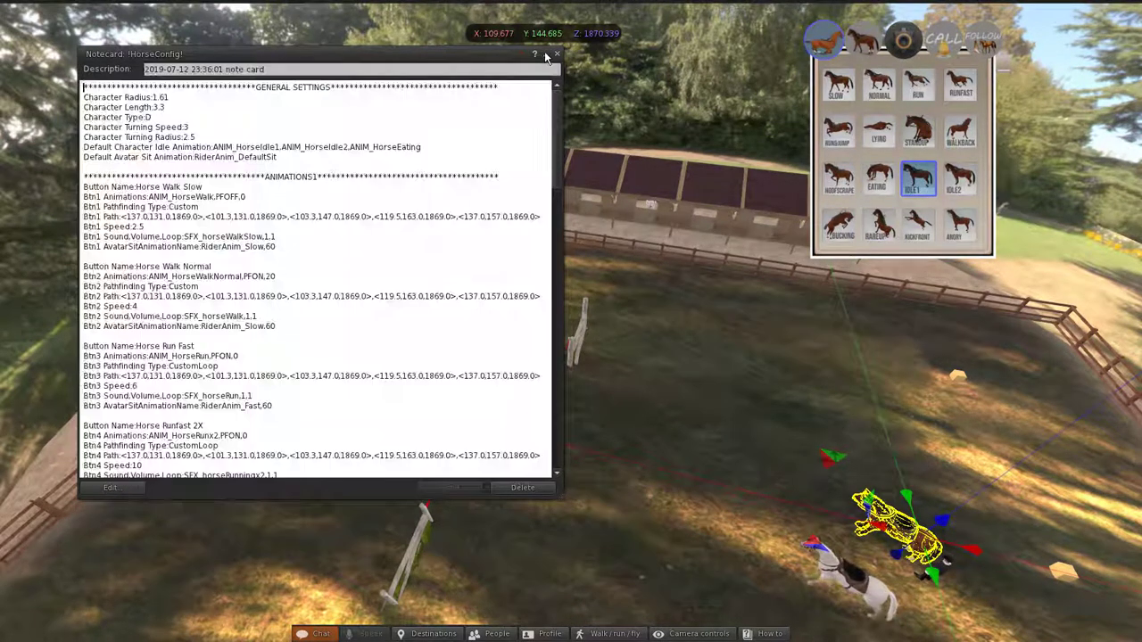
{"action": "left_click", "coordinate": [553, 55]}
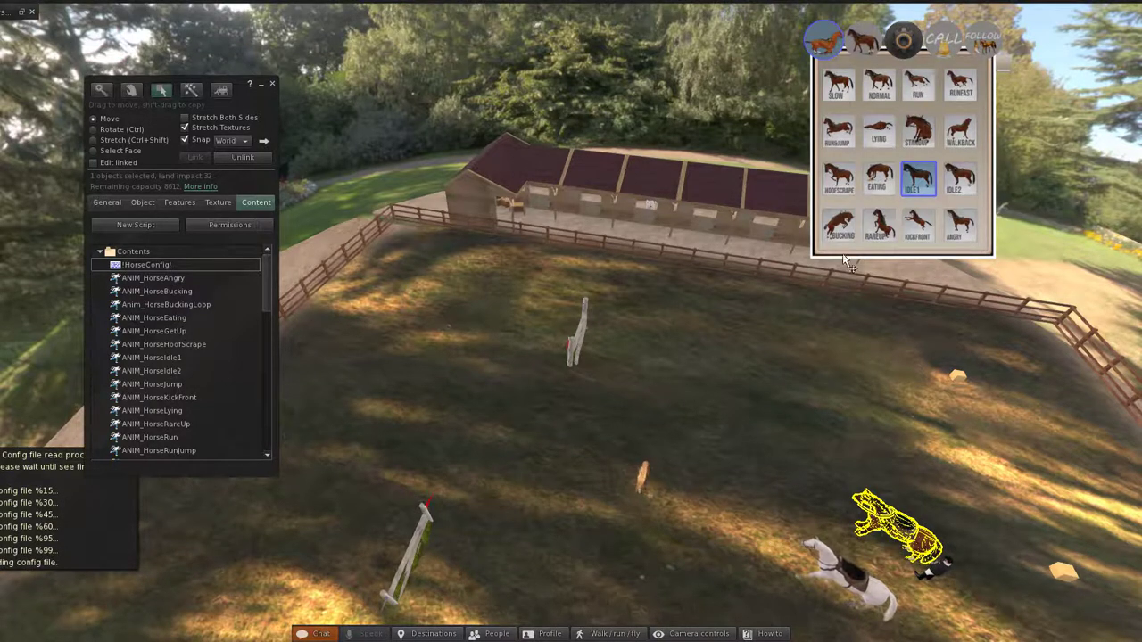
Step: Rotate the brown horse to face 180°, move it beside the stable fence, and show the HUD settings page
{"action": "left_click", "coordinate": [273, 84]}
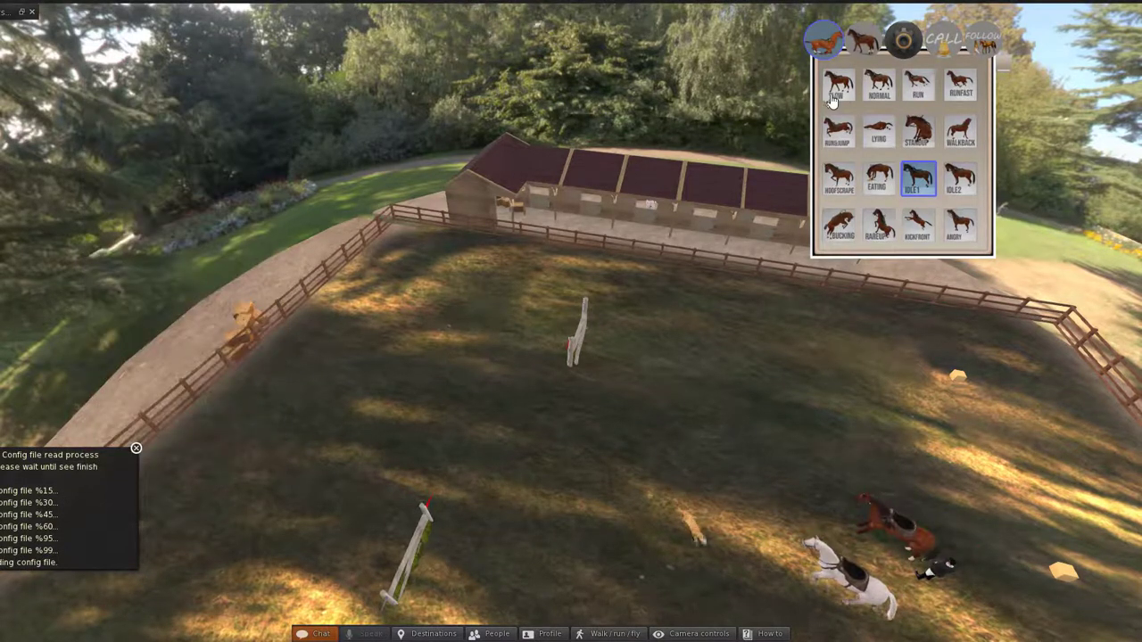
{"action": "right_click", "coordinate": [878, 536]}
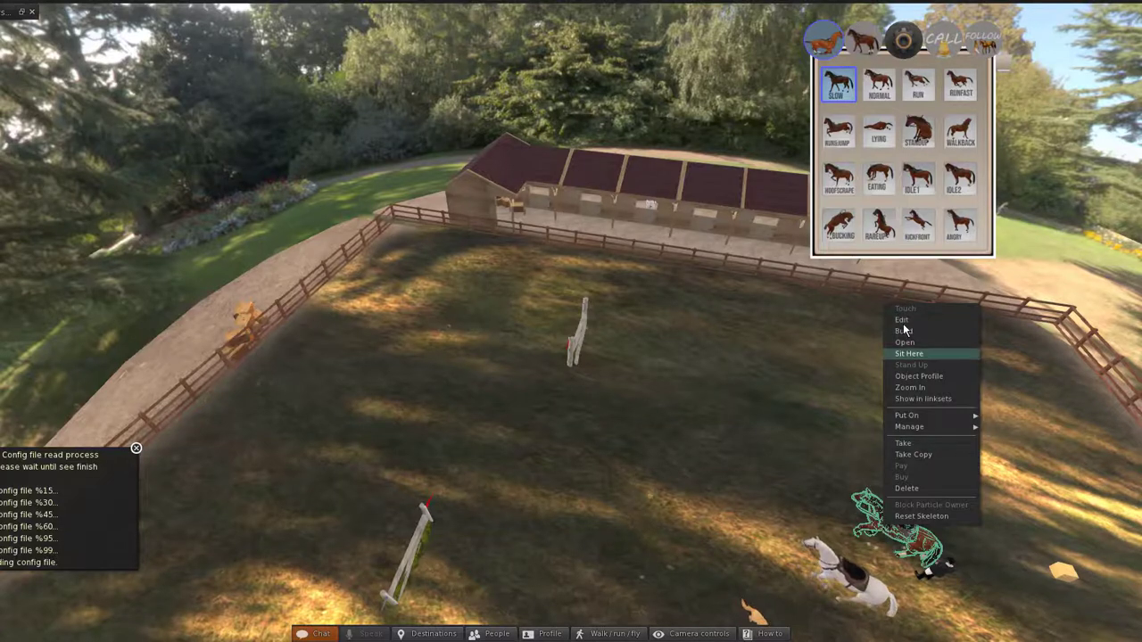
{"action": "left_click", "coordinate": [923, 326]}
{"action": "left_click_drag", "start_coordinate": [935, 578], "coordinate": [879, 399]}
{"action": "left_click_drag", "start_coordinate": [919, 527], "coordinate": [415, 218]}
{"action": "left_click", "coordinate": [272, 83]}
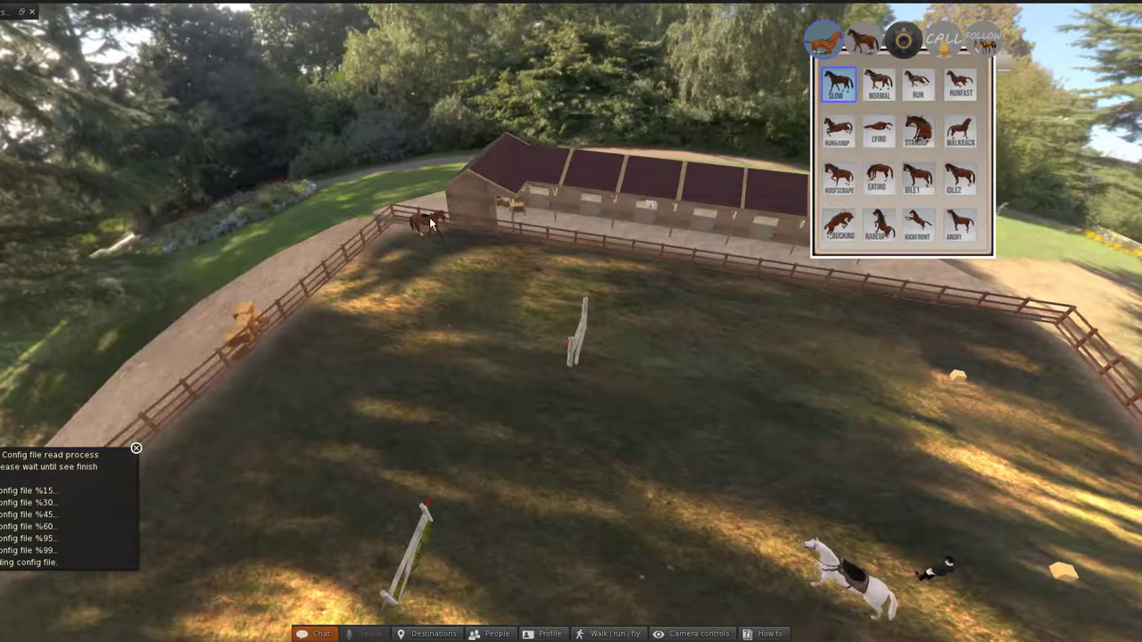
{"action": "left_click", "coordinate": [905, 42]}
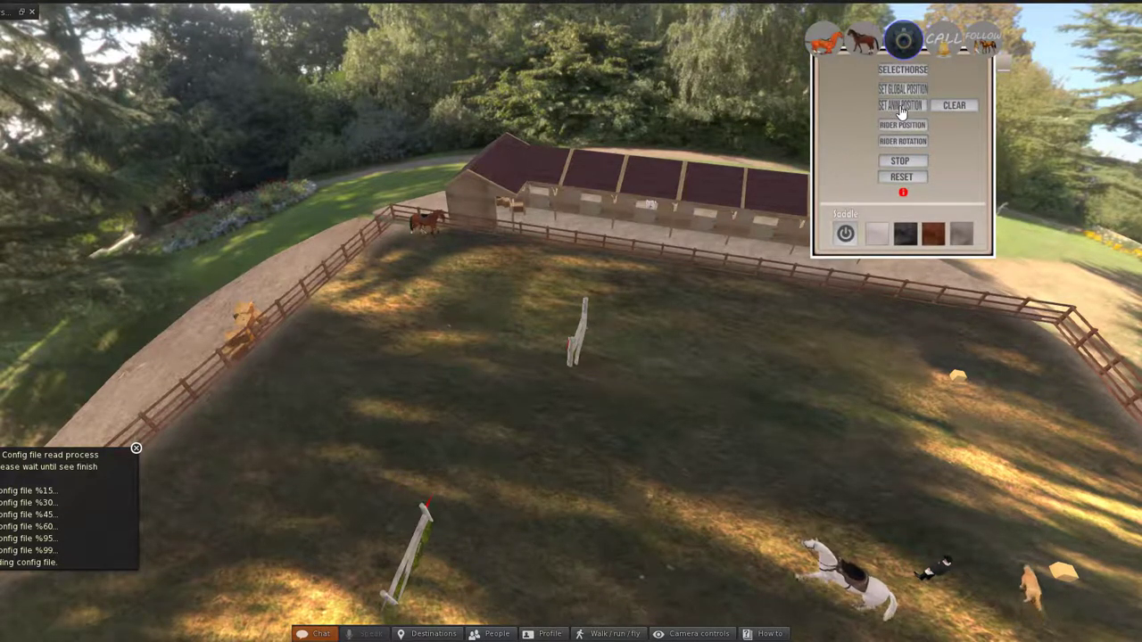
Step: Store the horse's current spot as button 1's animation position and reopen !HorseConfig!
{"action": "left_click", "coordinate": [901, 106]}
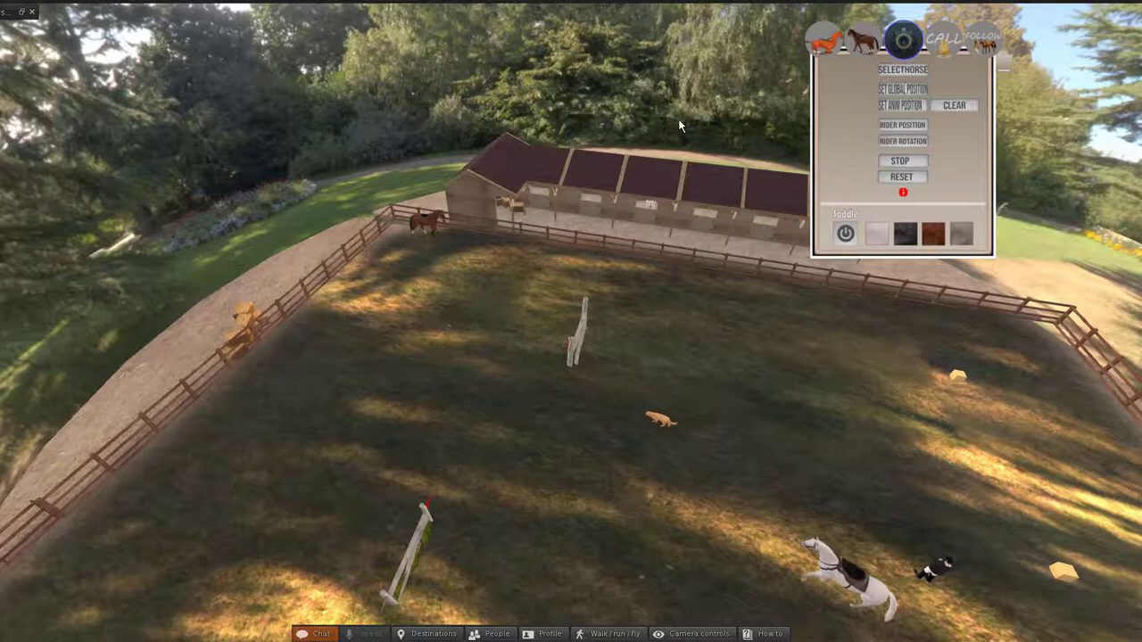
{"action": "left_click", "coordinate": [21, 13]}
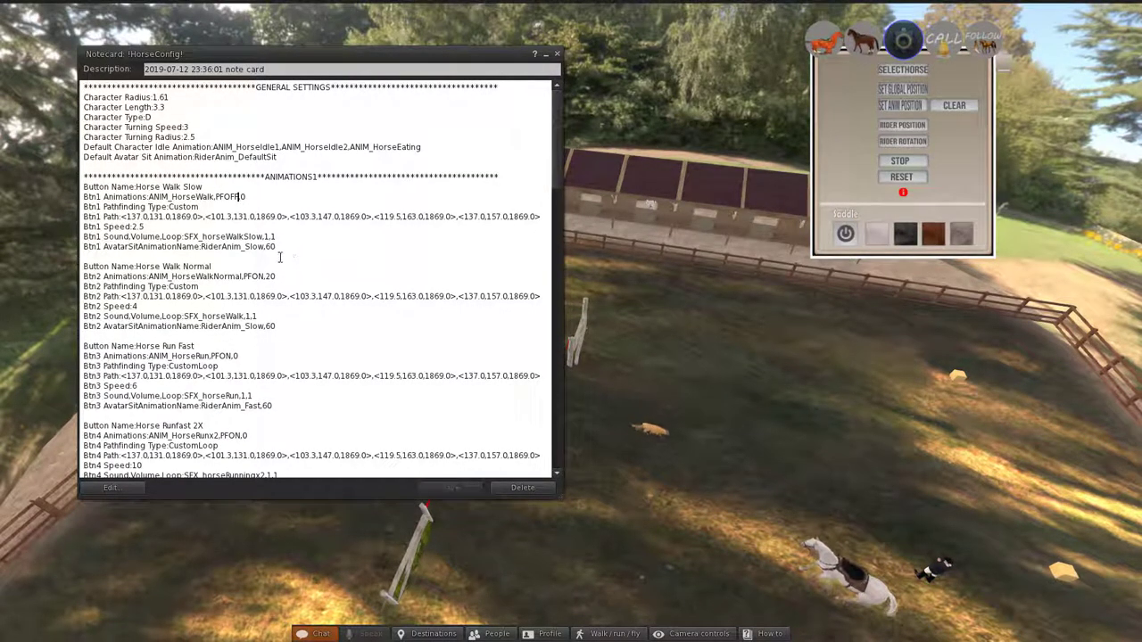
Step: Set Btn1's animation to ANIM_HorseWalk,PFON,0, then save and close the notecard
{"action": "key", "text": "BackSpace"}
{"action": "key", "text": "BackSpace"}
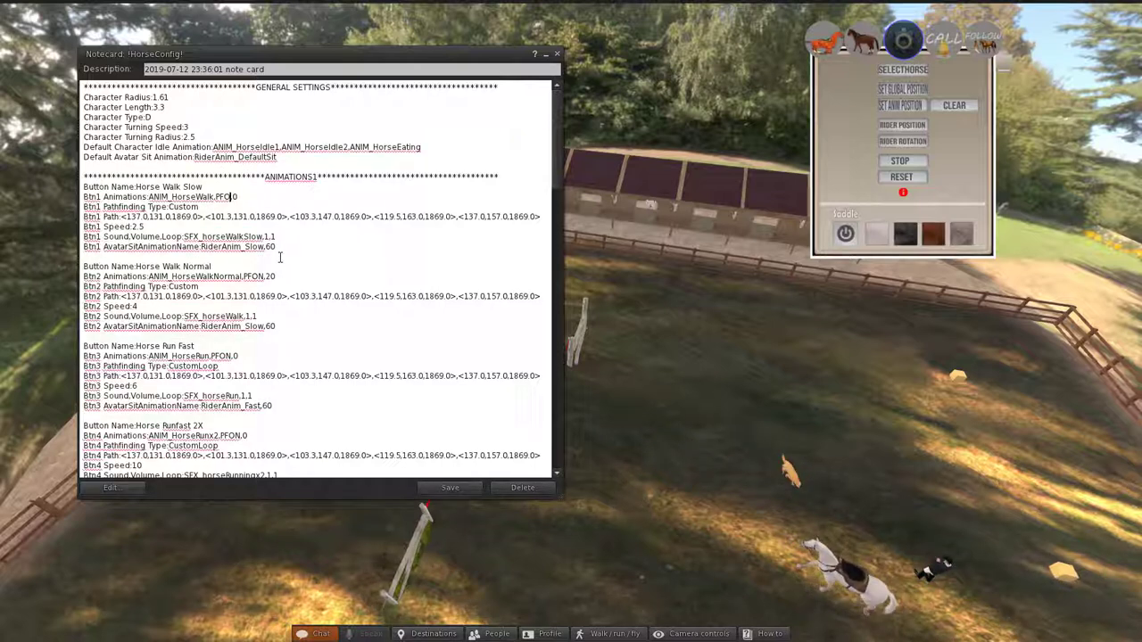
{"action": "type", "text": "N"}
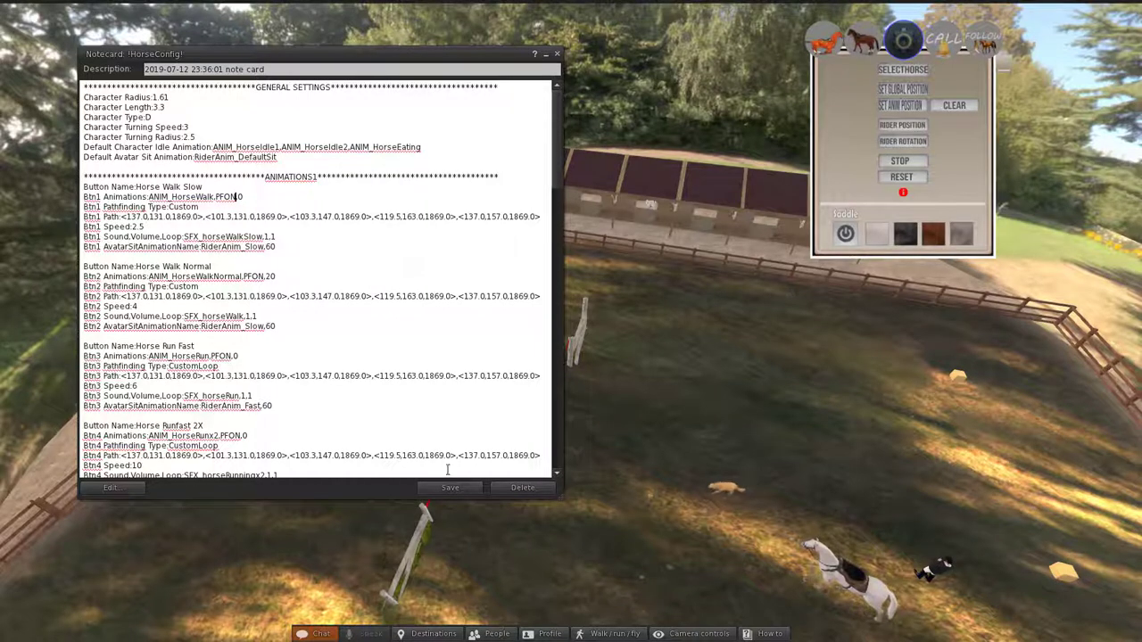
{"action": "type", "text": ","}
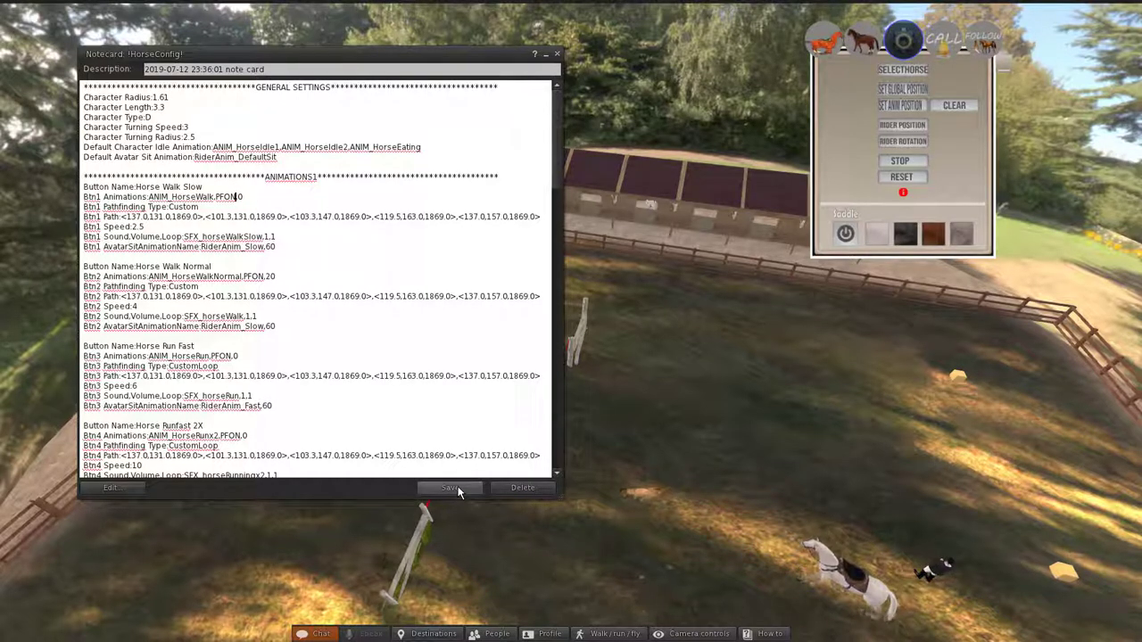
{"action": "left_click", "coordinate": [458, 487]}
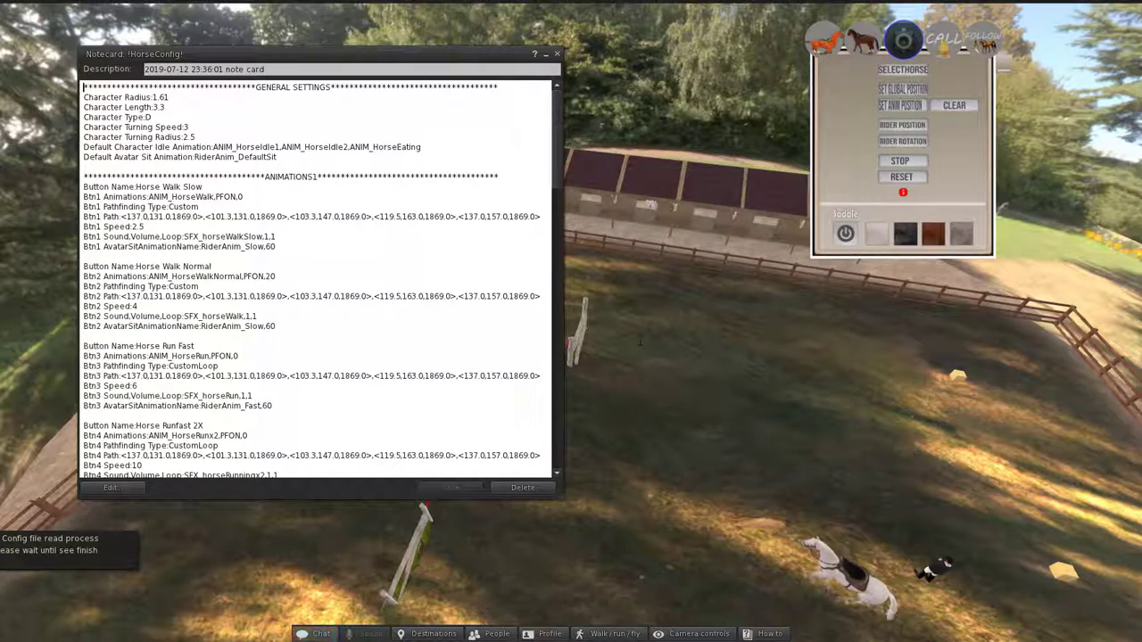
{"action": "key", "text": "ctrl+w"}
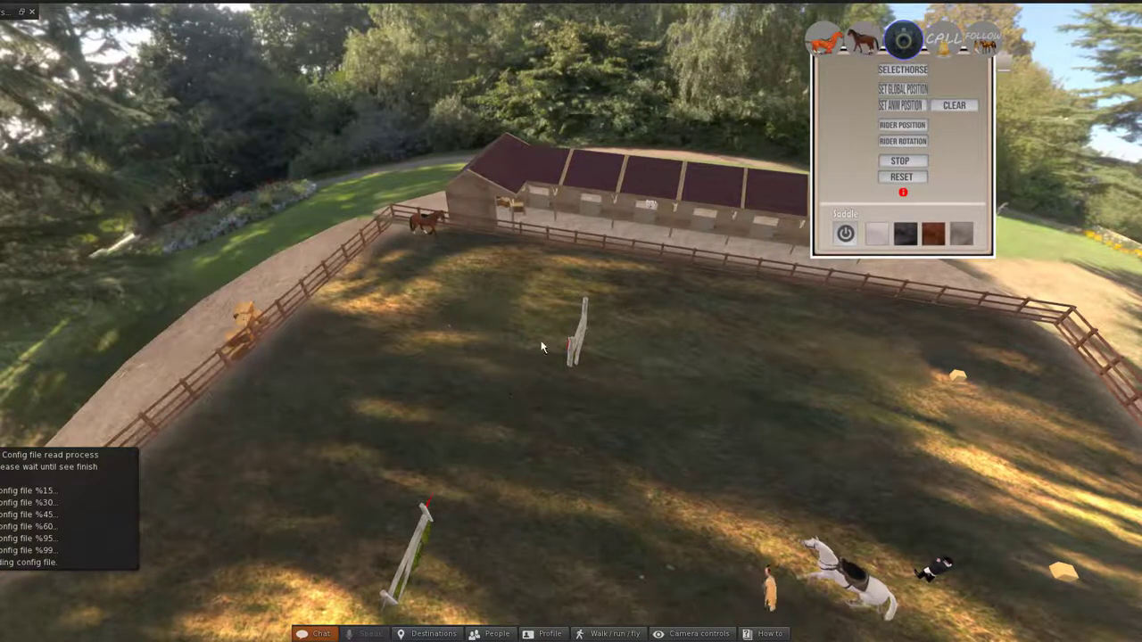
Step: Run the horse through NORMAL, RUN and RUNFAST actions with a wider camera view
{"action": "left_click", "coordinate": [822, 51]}
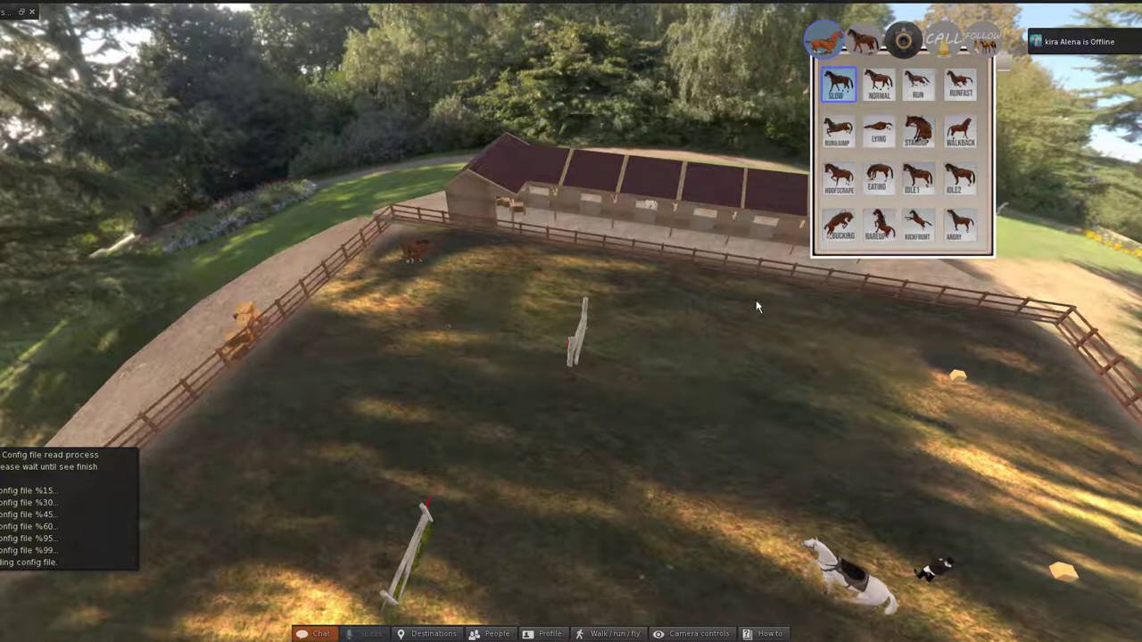
{"action": "left_click", "coordinate": [879, 86]}
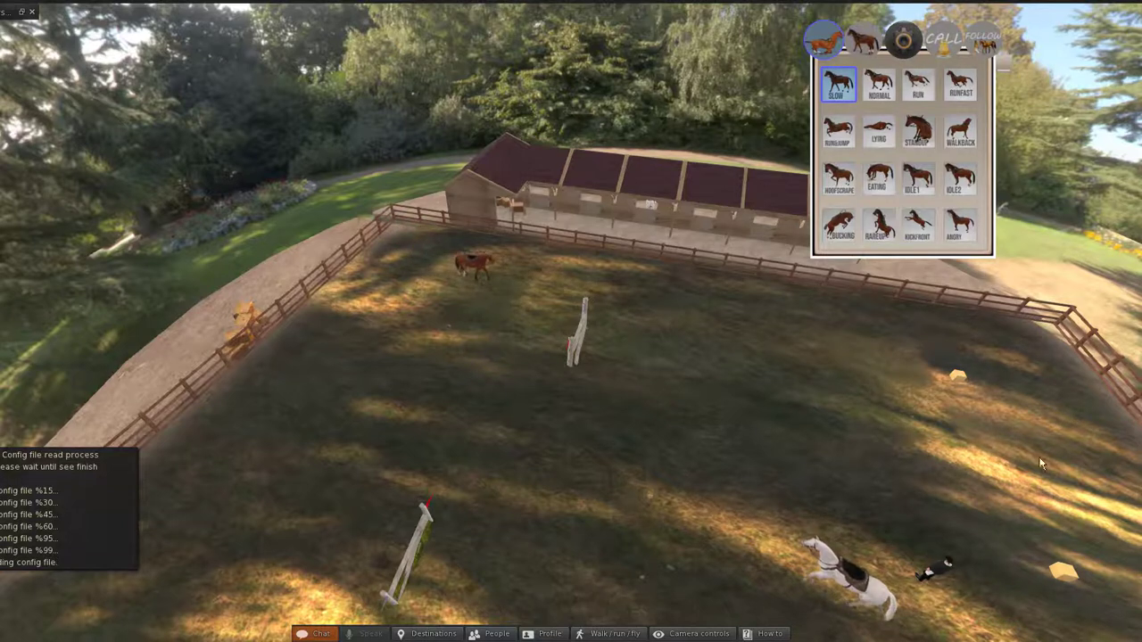
{"action": "key", "text": "ctrl+8"}
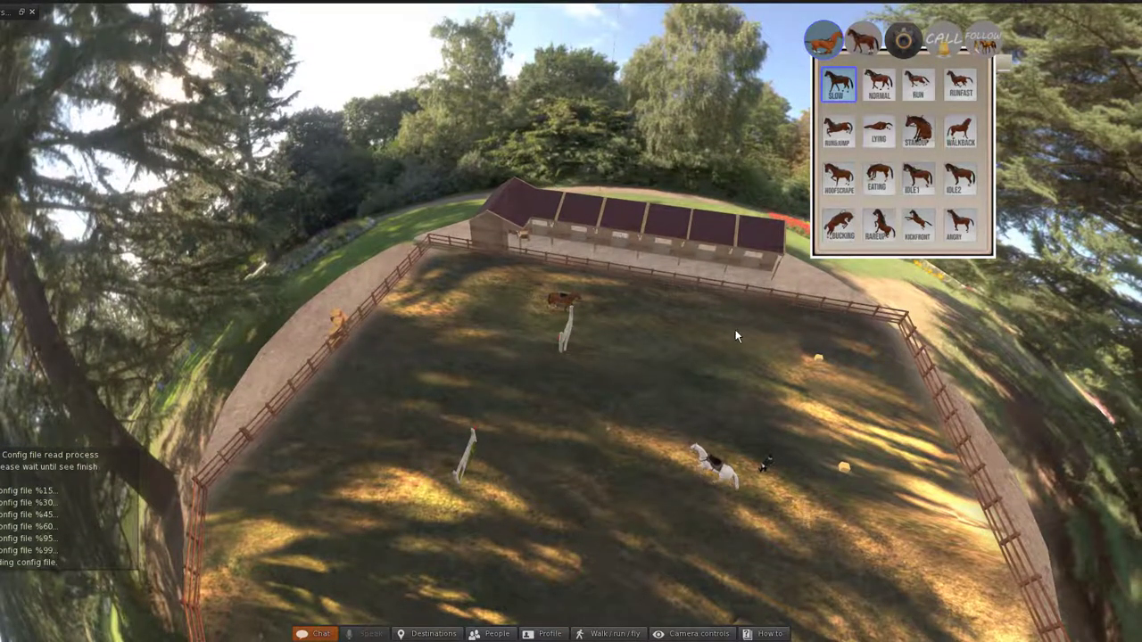
{"action": "left_click", "coordinate": [917, 93]}
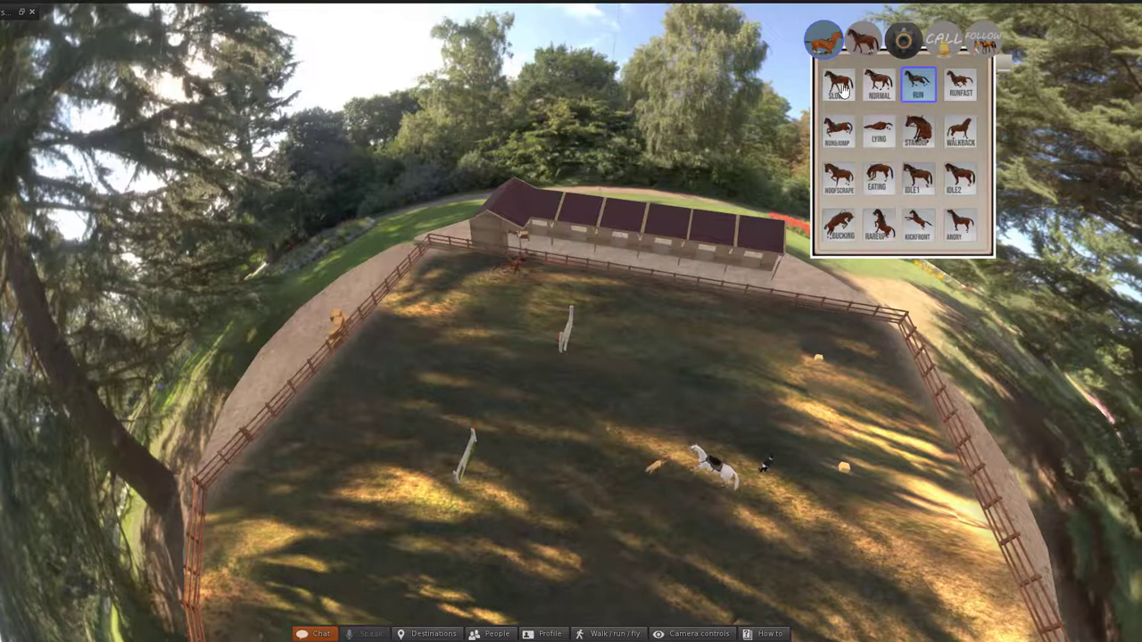
{"action": "left_click", "coordinate": [953, 104]}
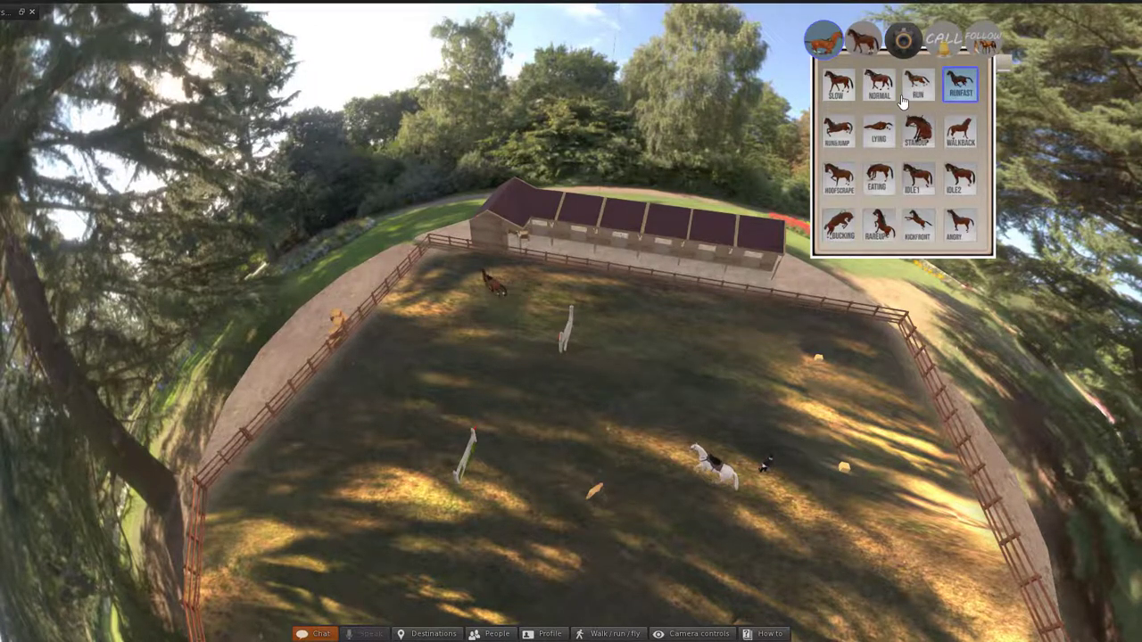
{"action": "scroll", "coordinate": [642, 303], "scroll_direction": "up", "scroll_amount": 2}
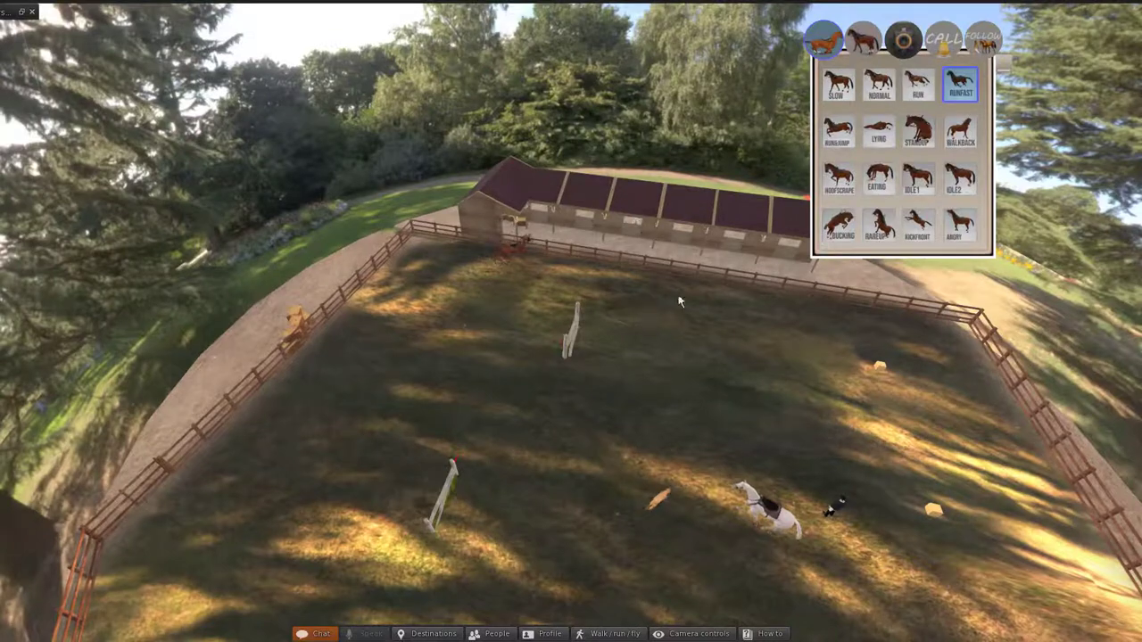